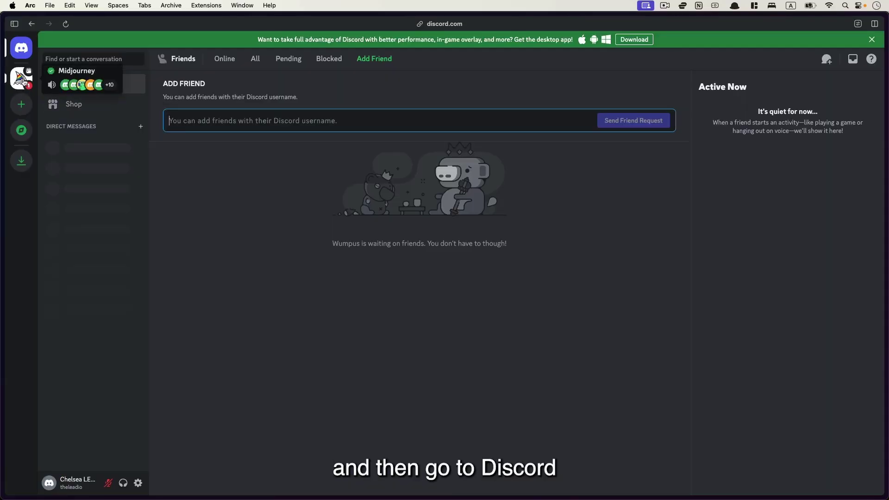
- In newbies-5, submit /imagine 'ancient chinese drawing style with a dragon flying in the sky'
click(22, 78)
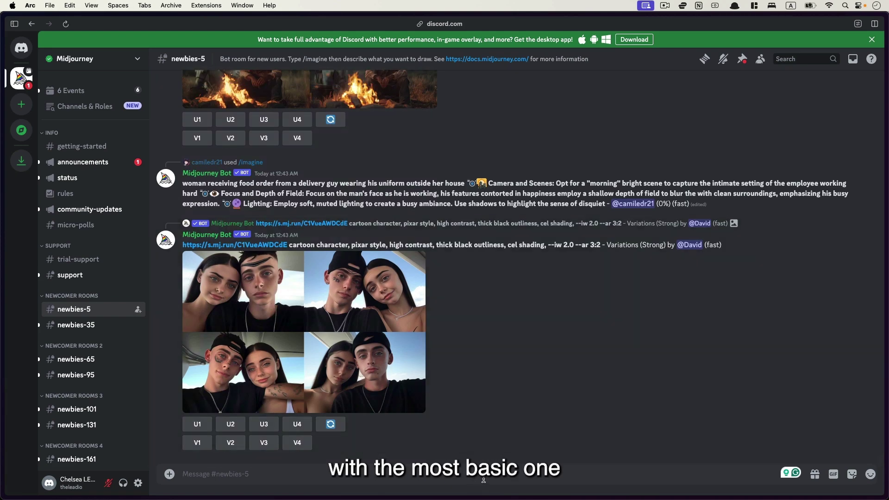
text(/imagine)
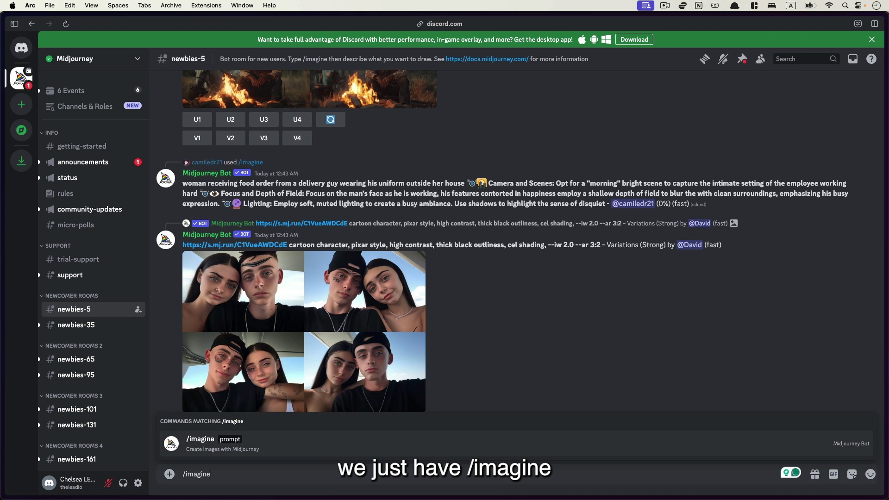
key(space)
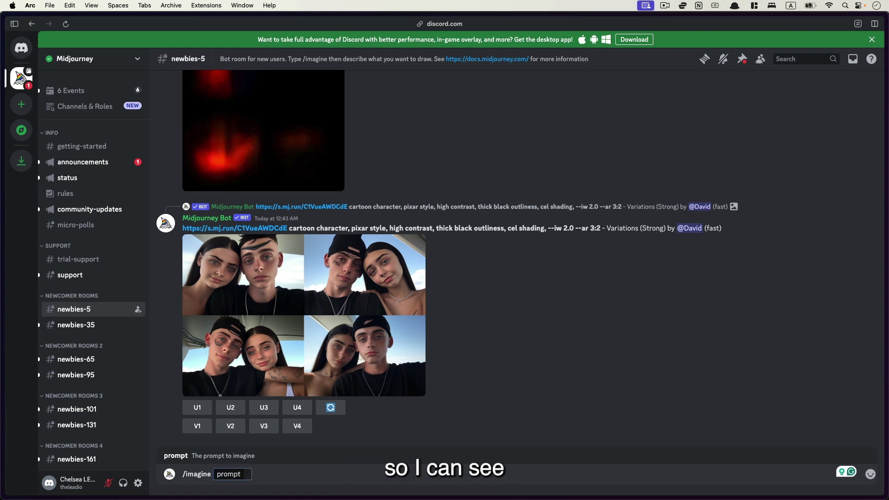
text(ancient ch)
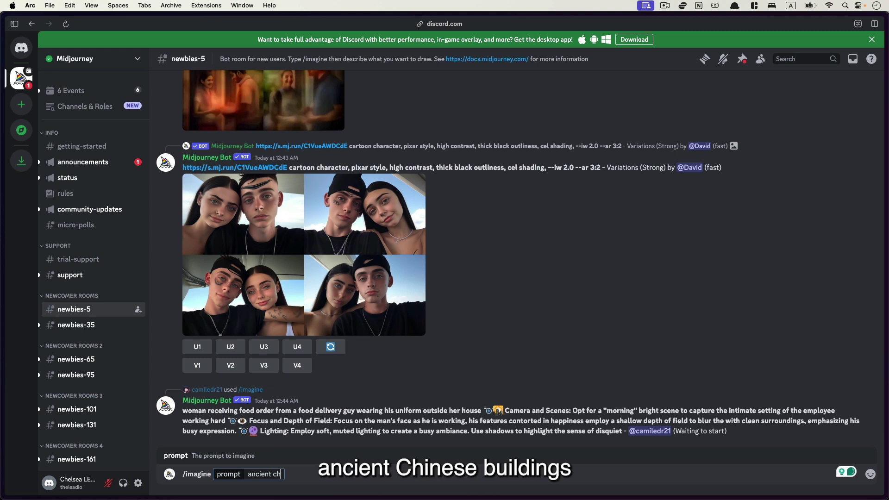
text(inese drawing style w)
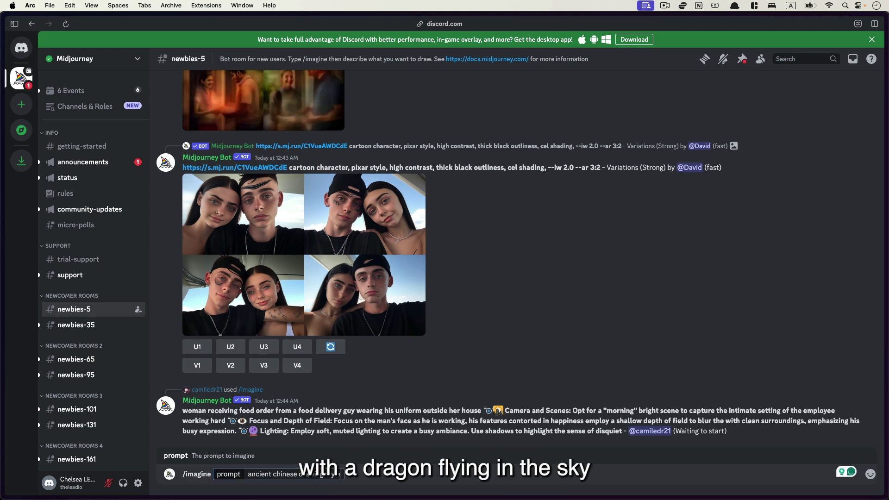
text(ith a dragon flying in the)
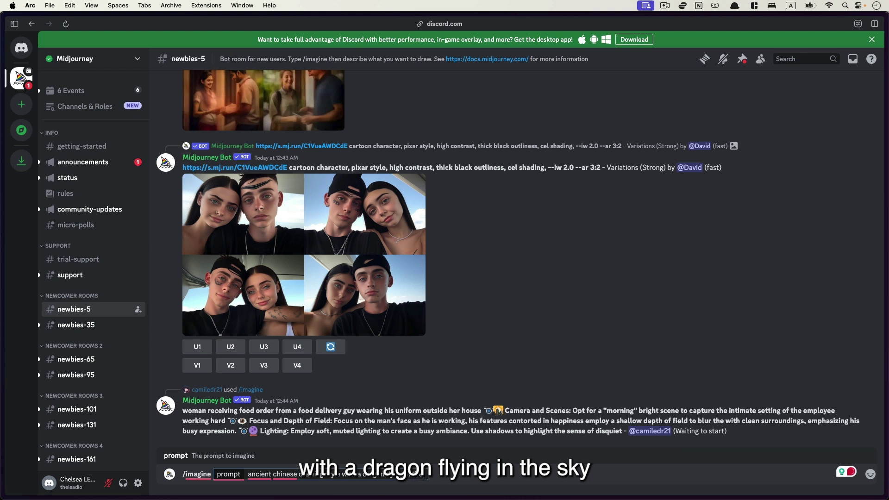
text(ky)
key(Return)
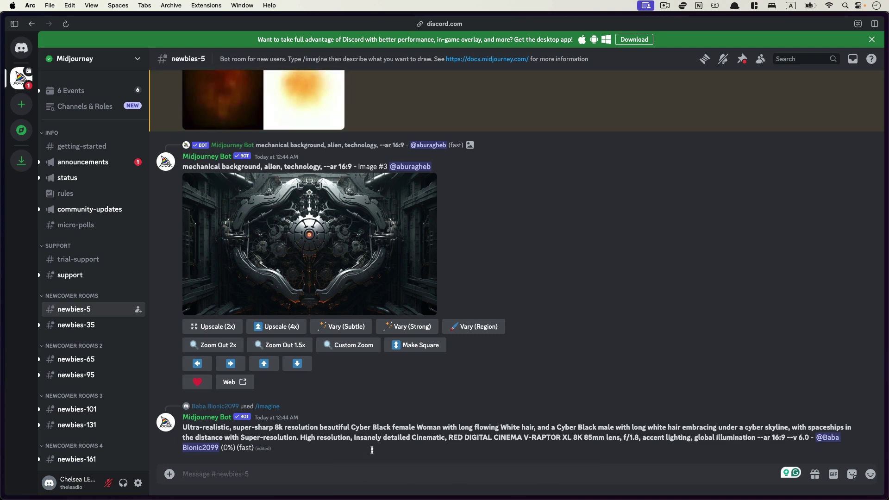
- Scroll the channel to the finished four-image grid of Chinese-style dragons
scroll(533, 351, up, 5)
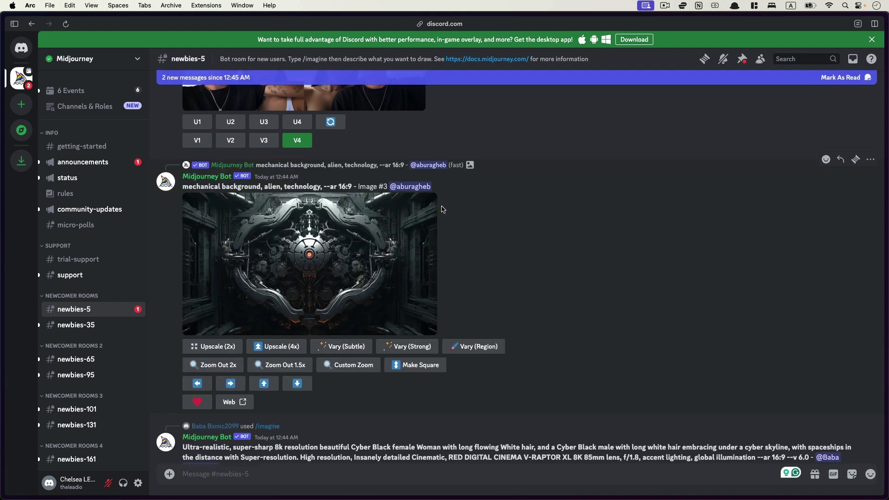
scroll(443, 209, down, 10)
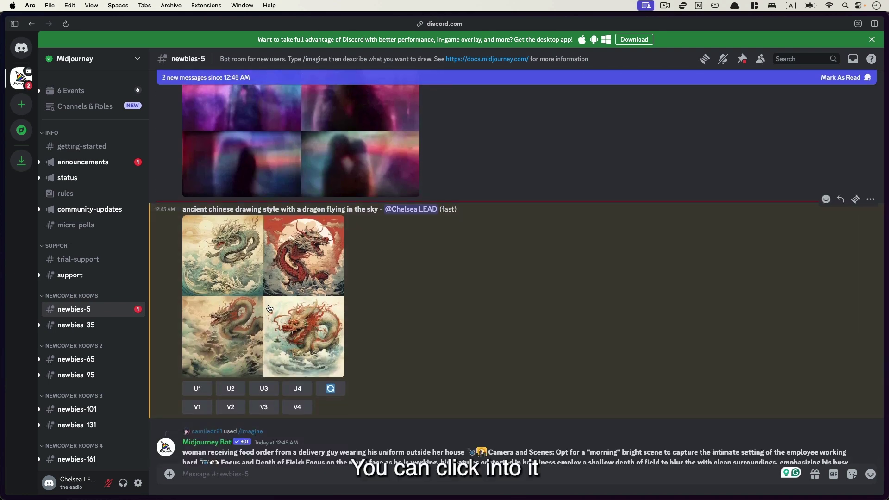
click(271, 304)
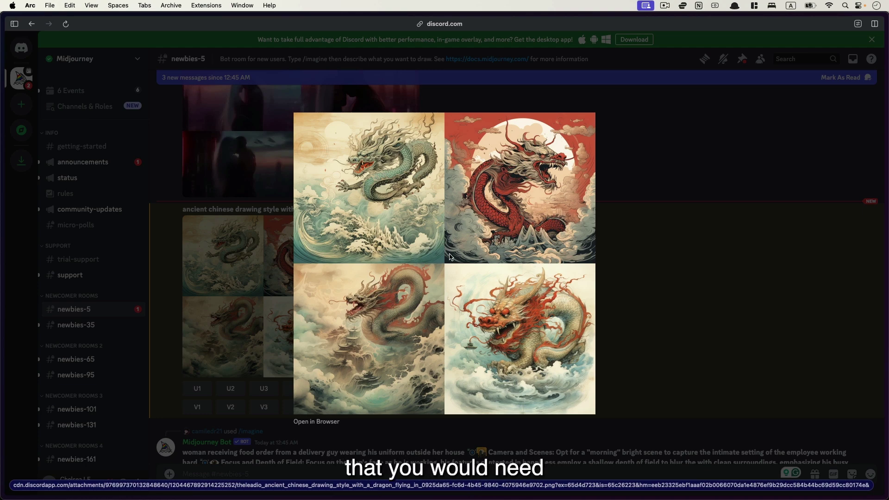
click(699, 299)
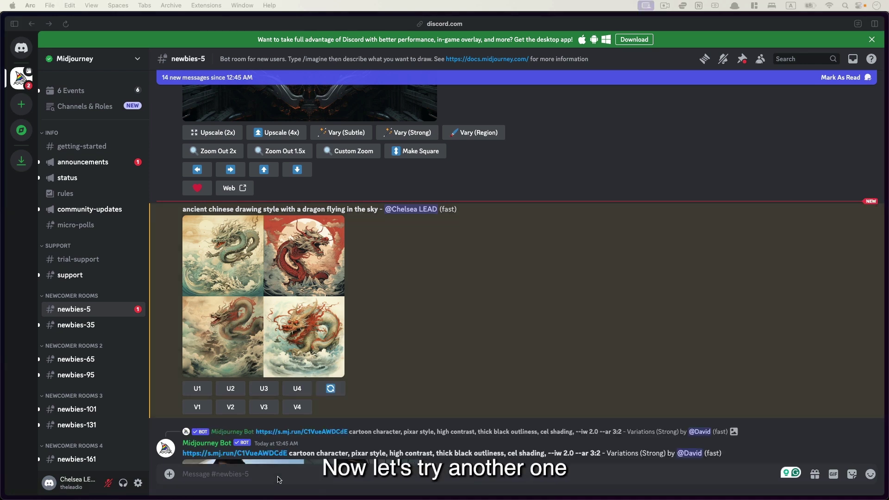
- Submit /imagine 'a family celebrating chinese new year on the moon anime style'
text(/i)
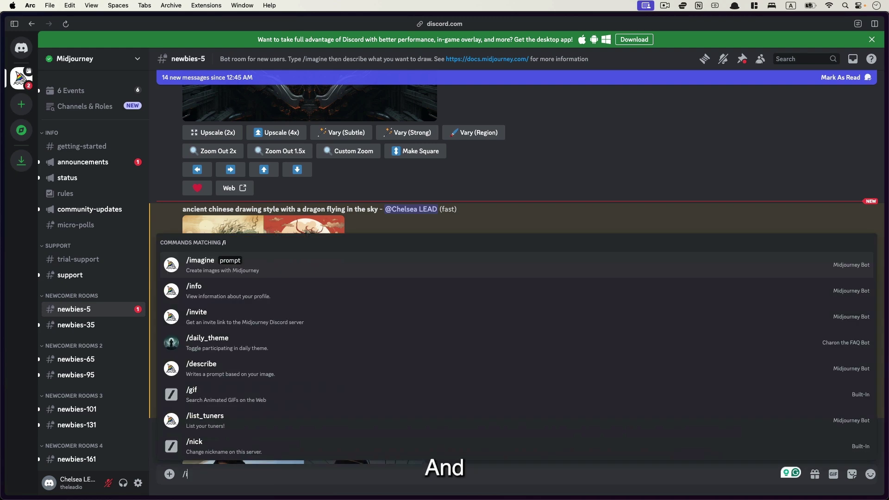
text(magine)
key(Tab)
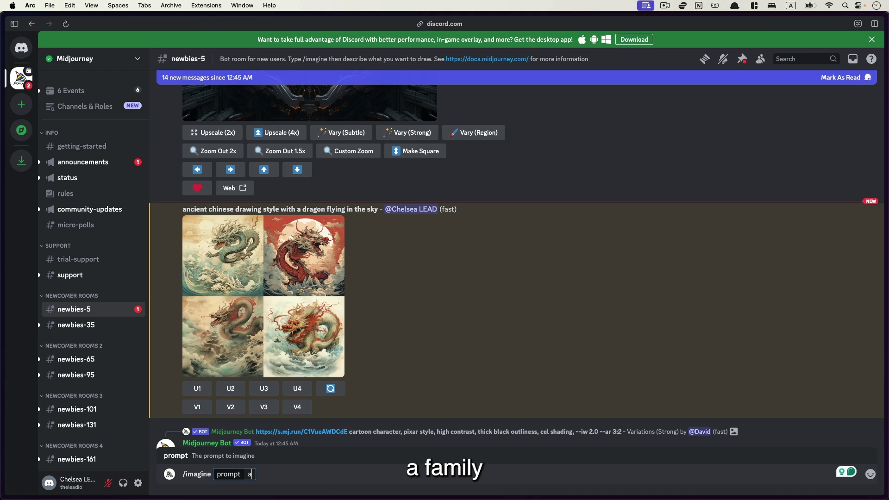
text(a family cele)
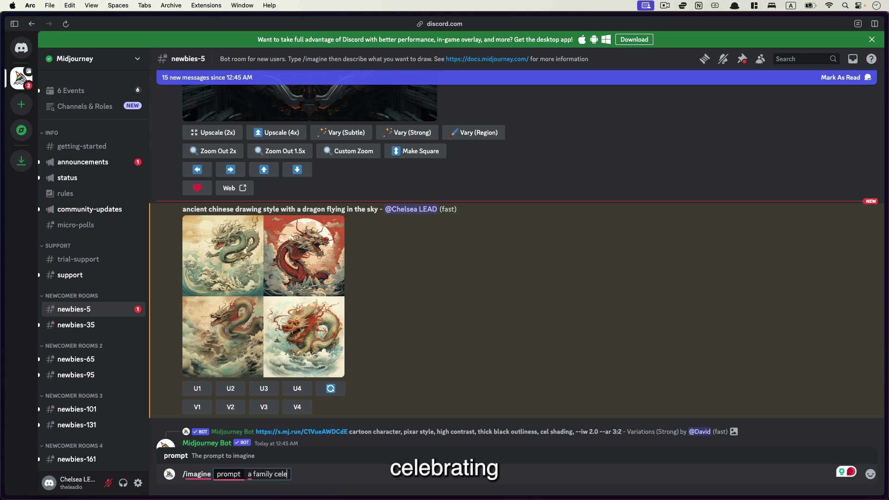
text(brating chinese )
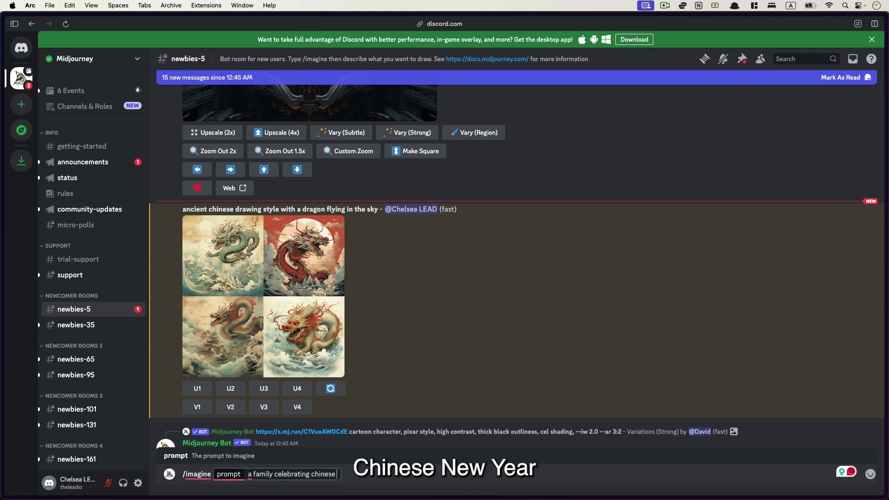
text(new year on the)
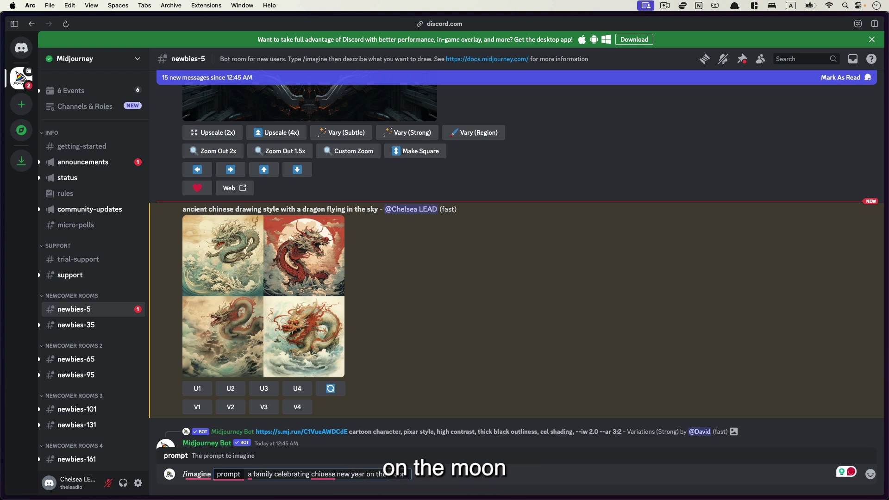
text(ime sty)
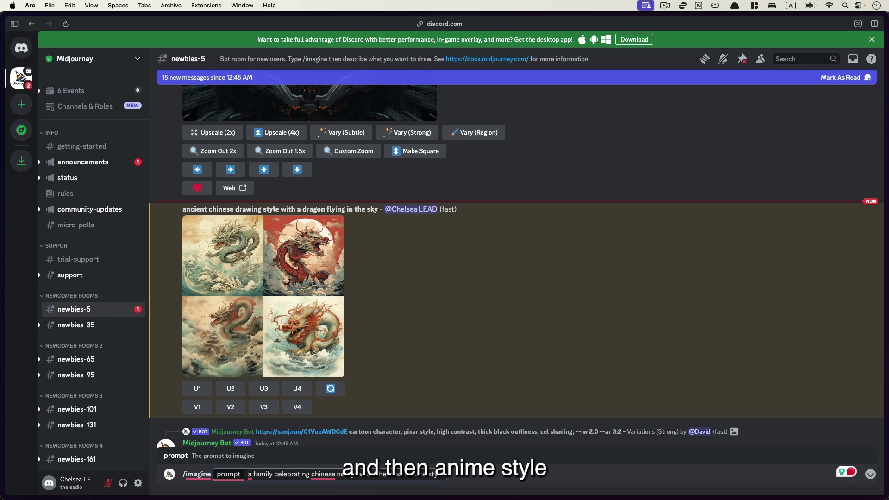
key(Return)
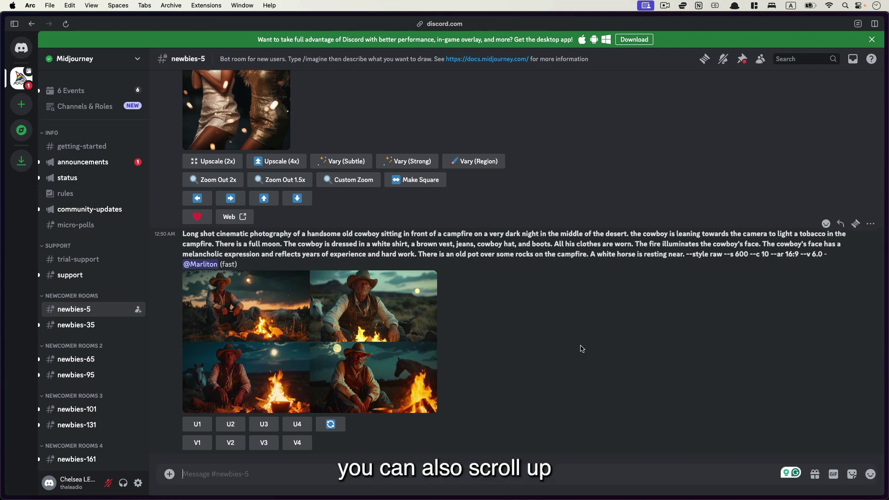
- Scroll up to the cyber-couple grid and open it full size in the browser
scroll(582, 349, up, 15)
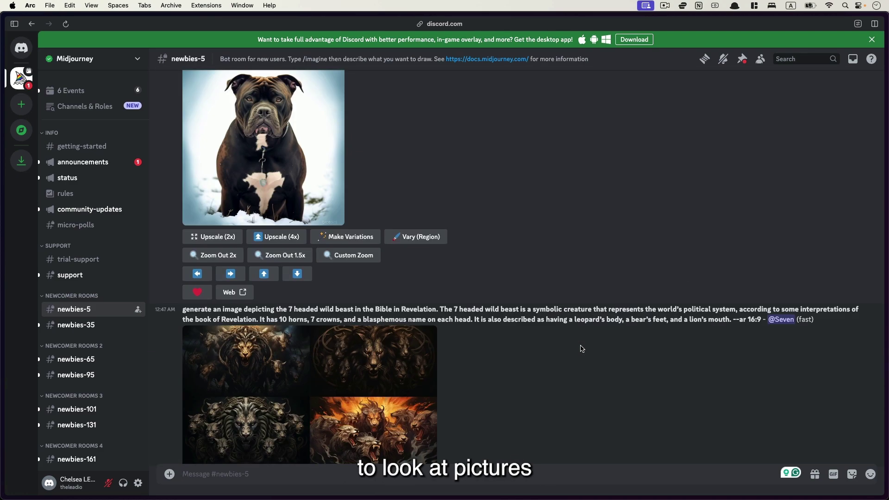
scroll(582, 349, up, 12)
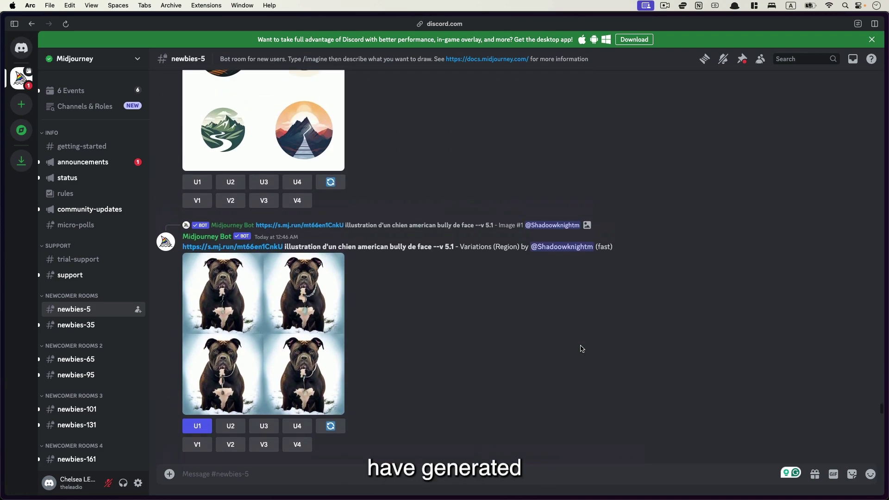
scroll(582, 349, up, 12)
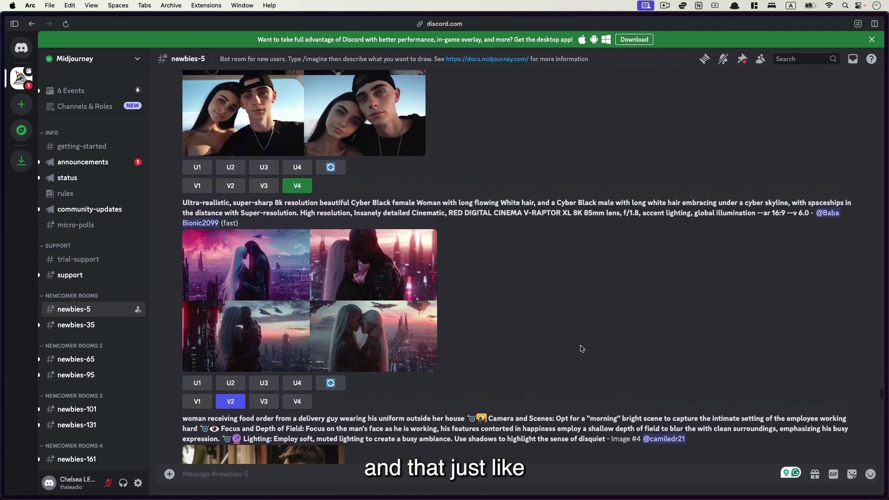
scroll(582, 349, up, 12)
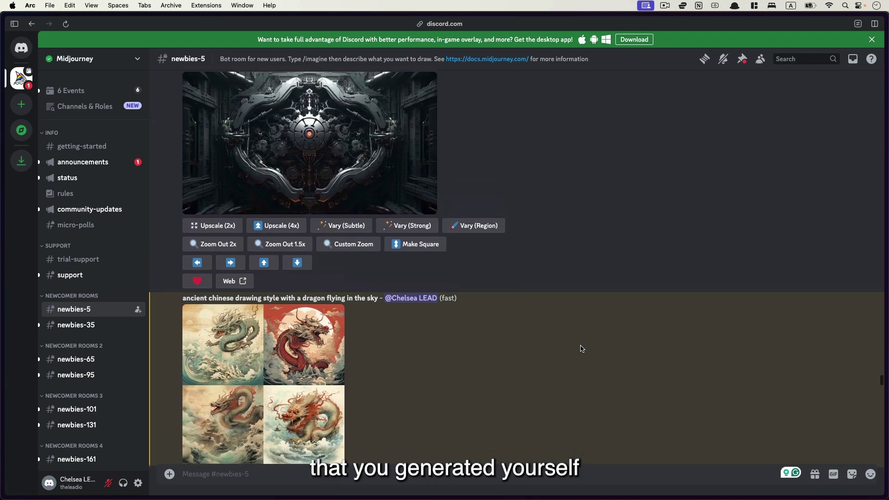
scroll(582, 349, up, 10)
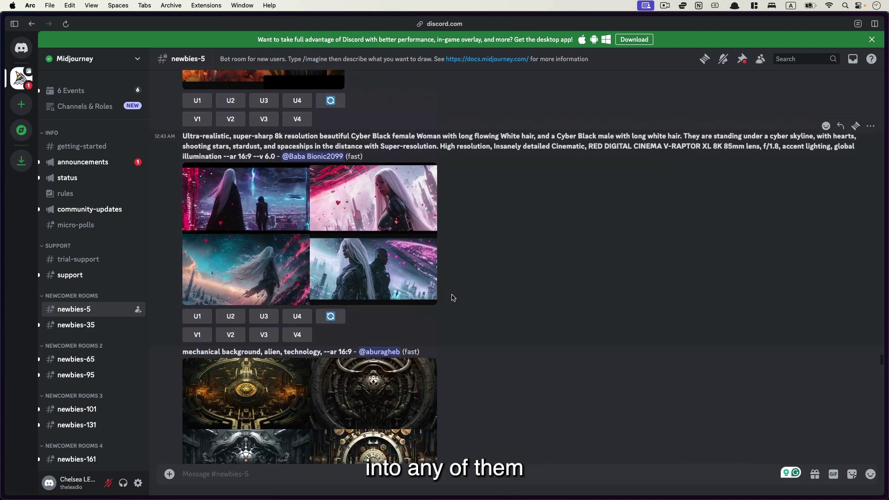
click(391, 224)
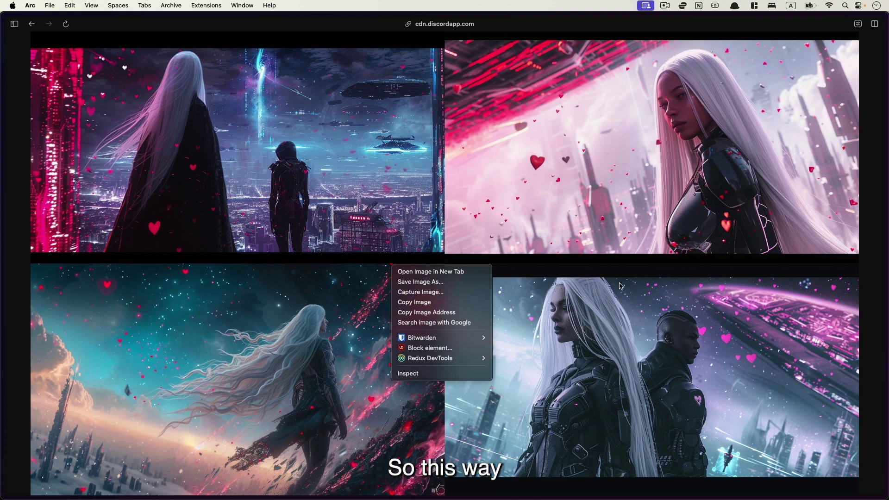
- Close the full-size cyberpunk image page and return to the family moon grid in newbies-5
click(675, 280)
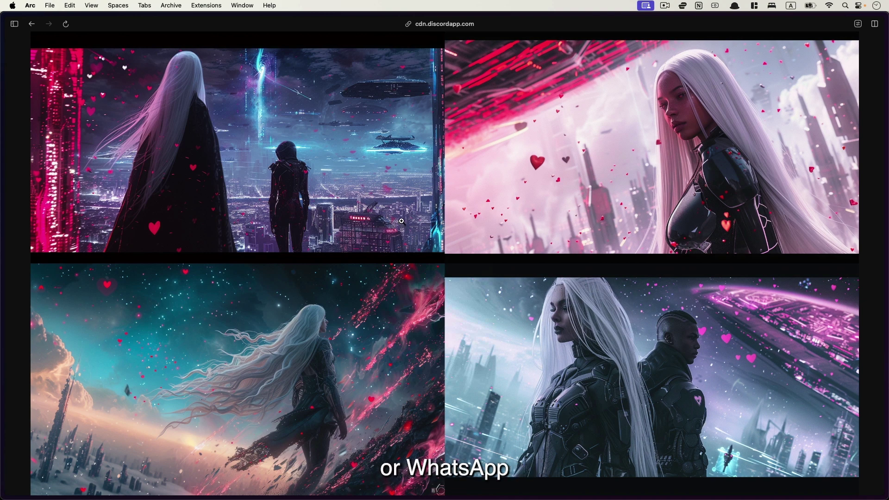
click(520, 192)
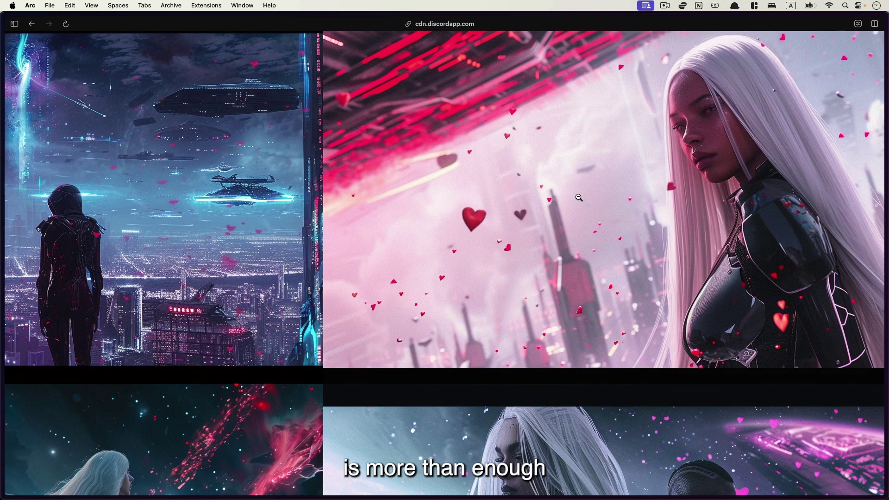
key(super+bracketleft)
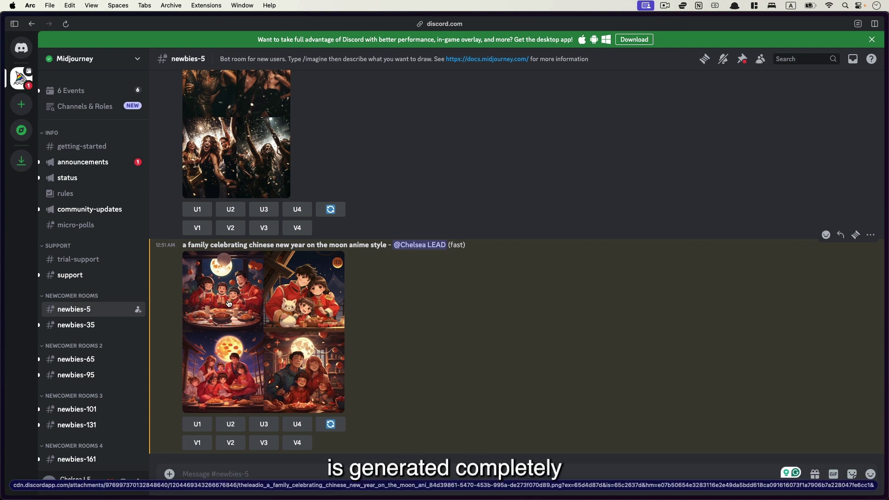
- Save the full-size family Chinese New Year grid to Downloads and close its page
click(237, 301)
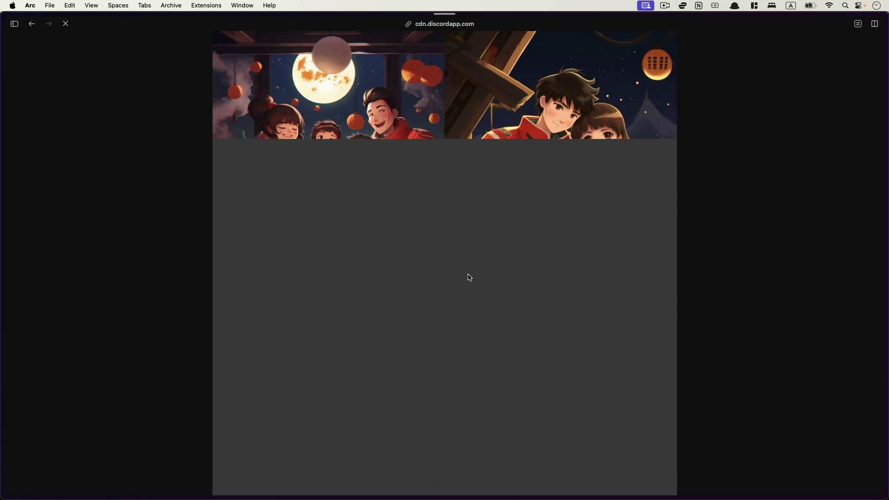
right_click(481, 262)
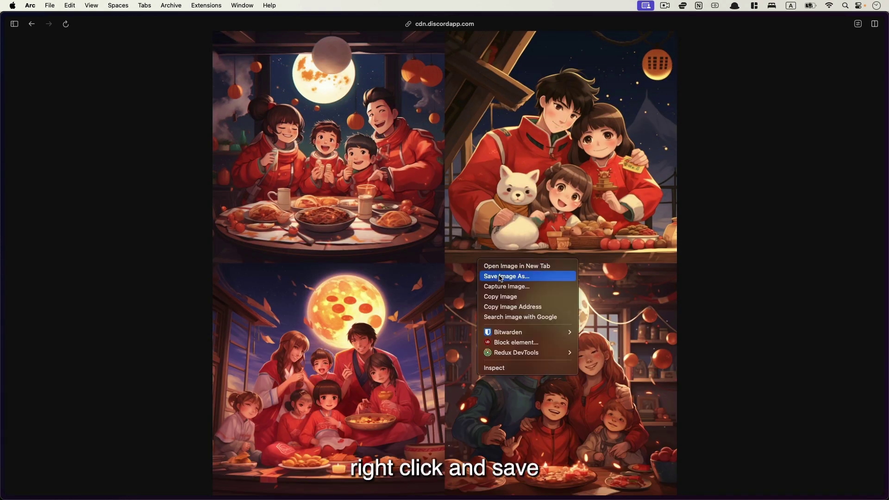
click(499, 276)
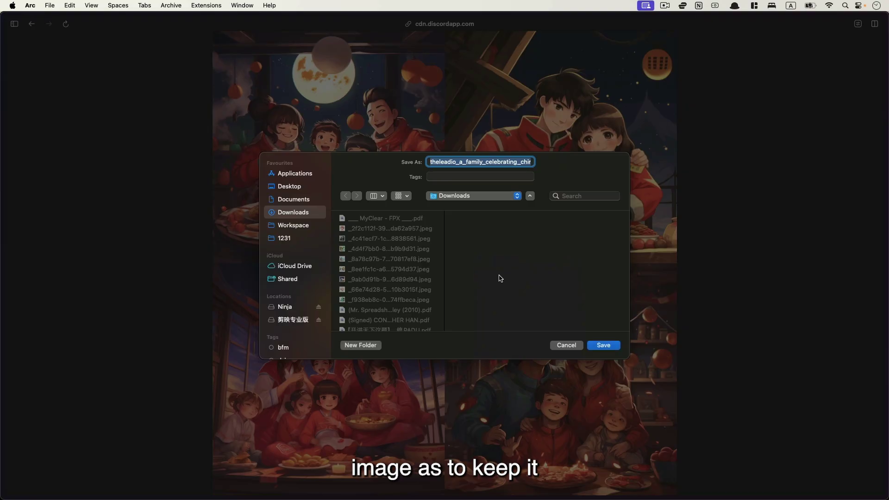
click(613, 344)
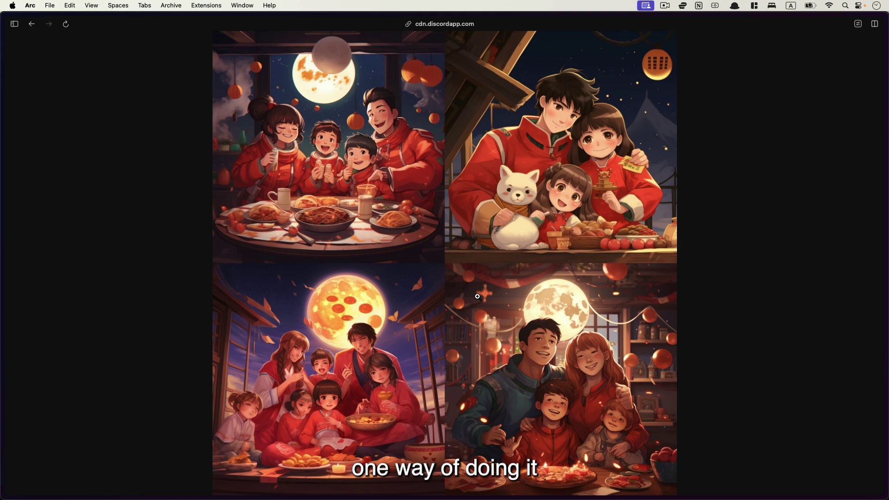
key(super+w)
- Generate strong V4 variations of the fourth family Chinese New Year image
key(Escape)
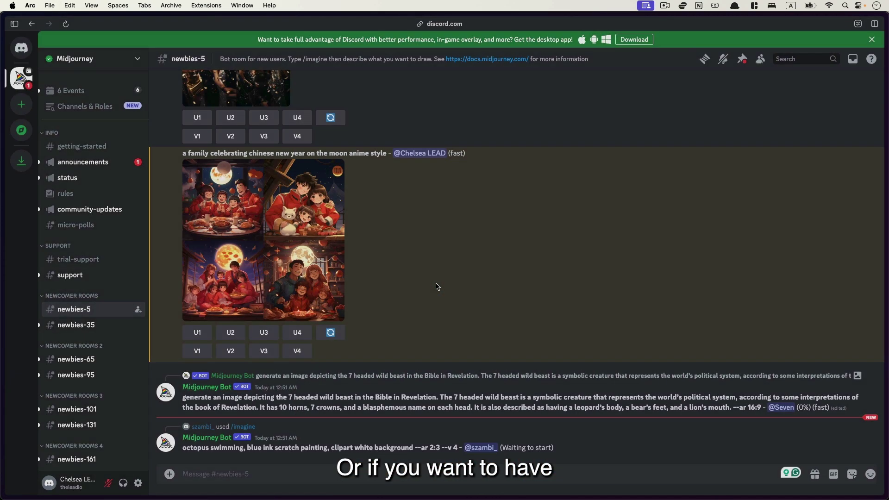
scroll(437, 287, up, 1)
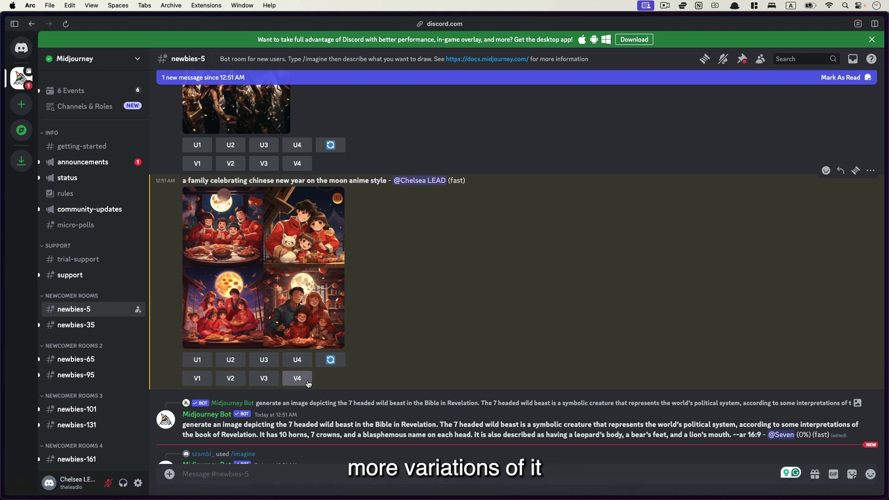
click(306, 381)
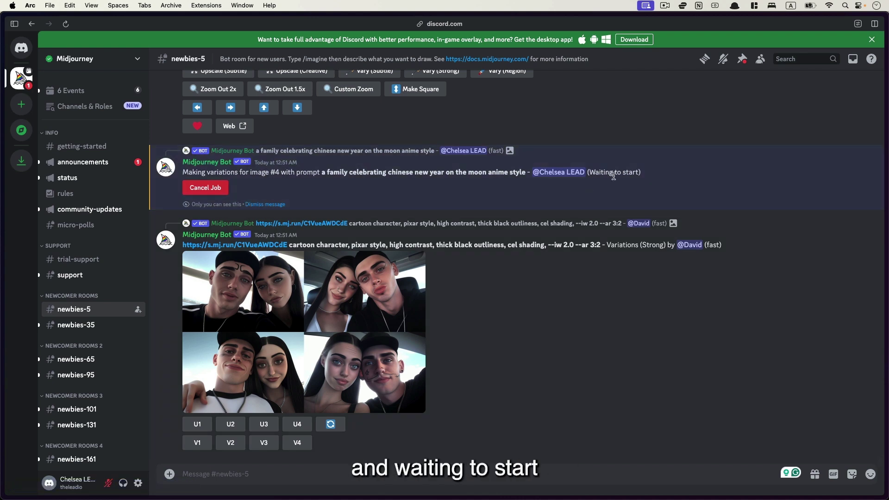
scroll(610, 171, up, 3)
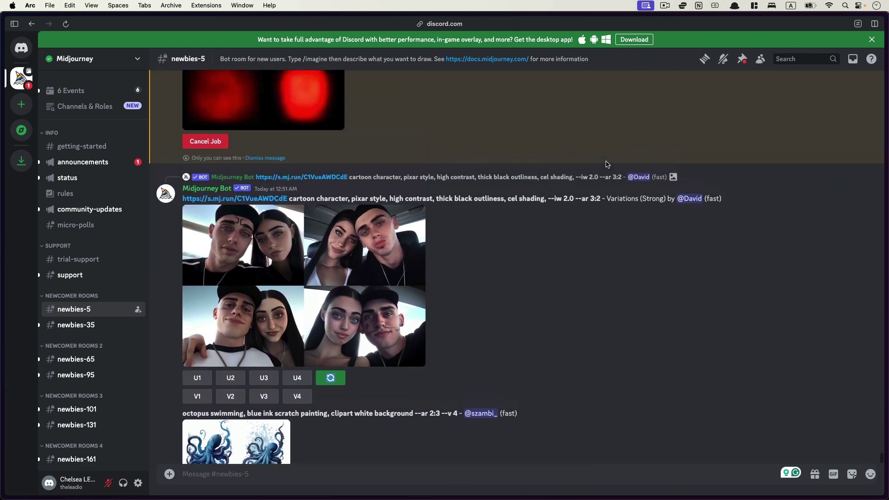
scroll(607, 165, up, 2)
scroll(607, 164, up, 1)
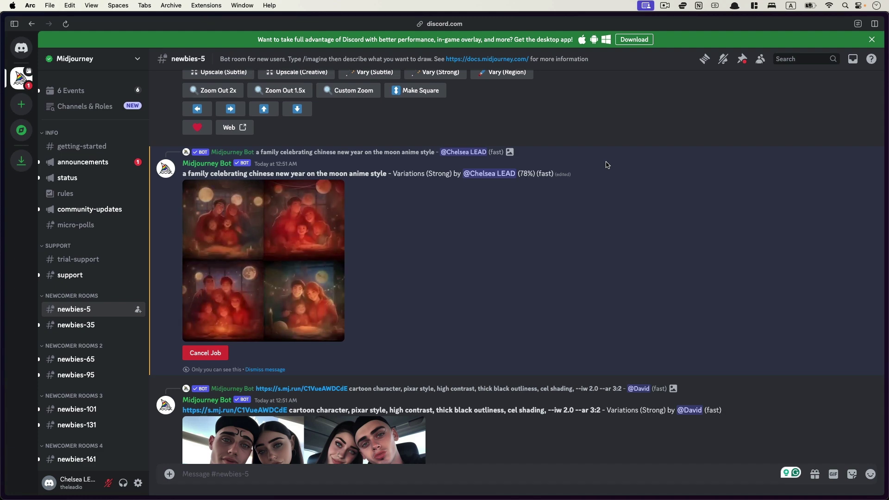
- Save the finished variations grid at full size into Downloads
click(266, 253)
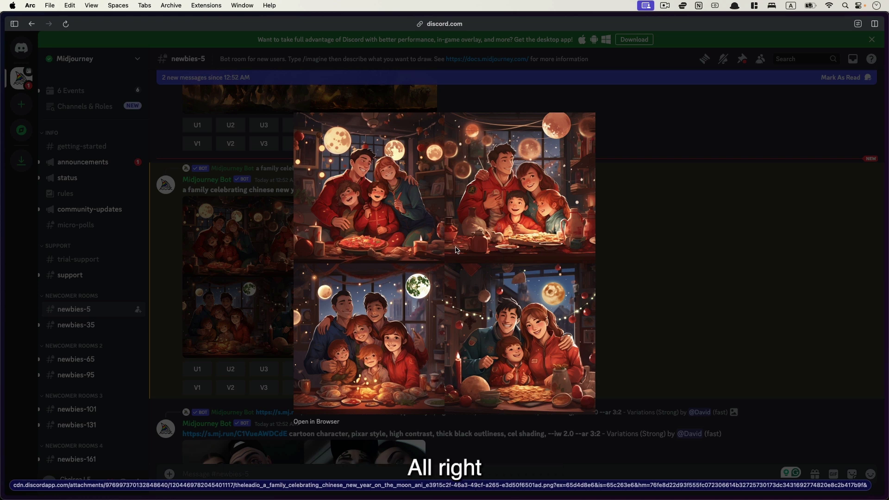
click(322, 422)
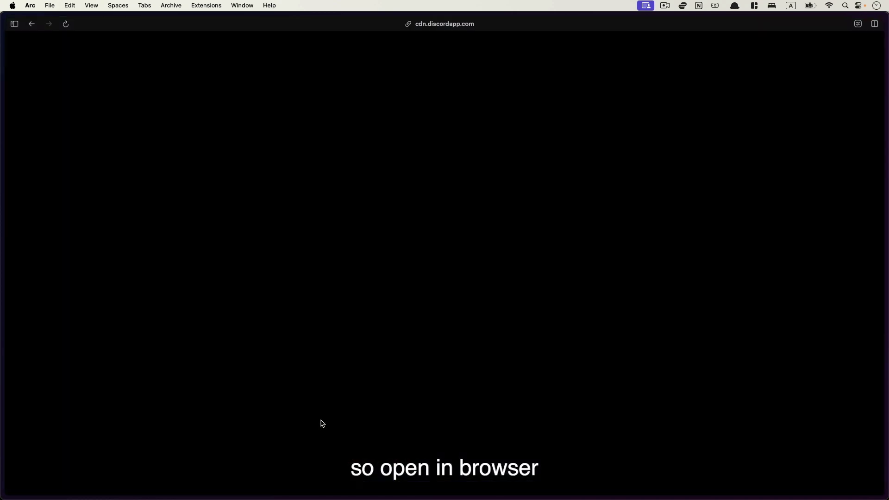
right_click(458, 257)
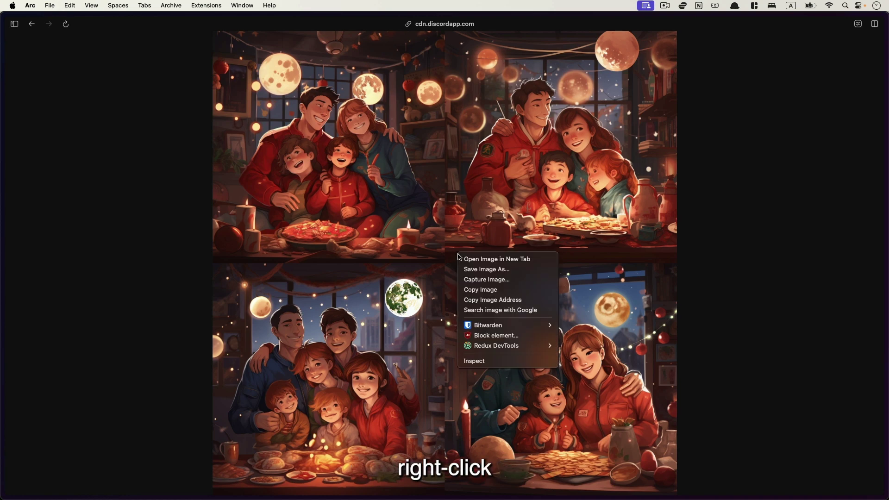
click(467, 268)
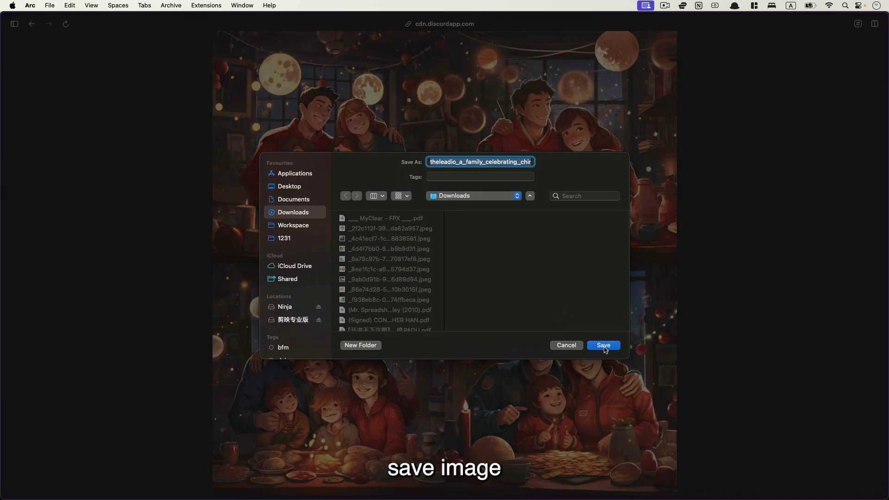
click(604, 346)
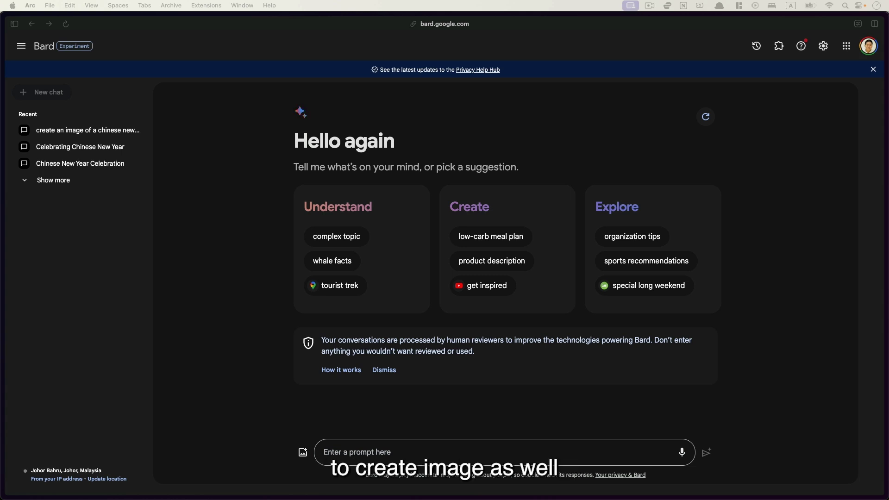
- Ask Bard to 'create an image of Chinese New Year'
click(463, 452)
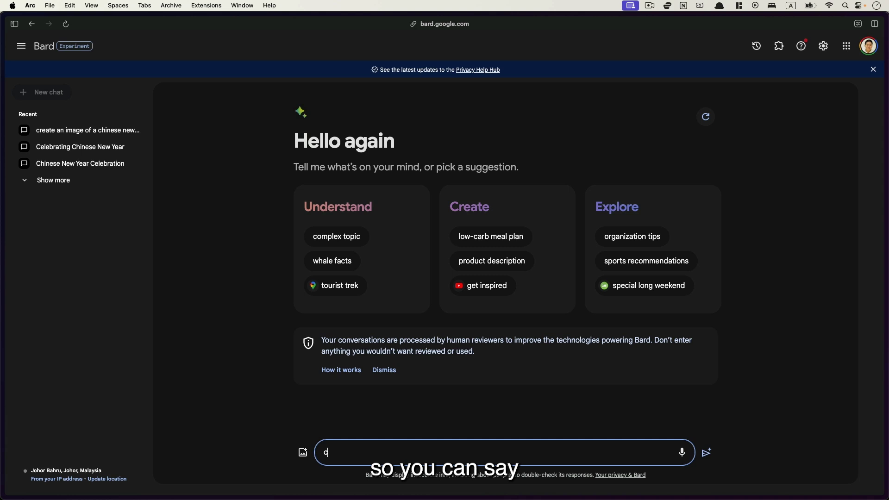
text(create an image )
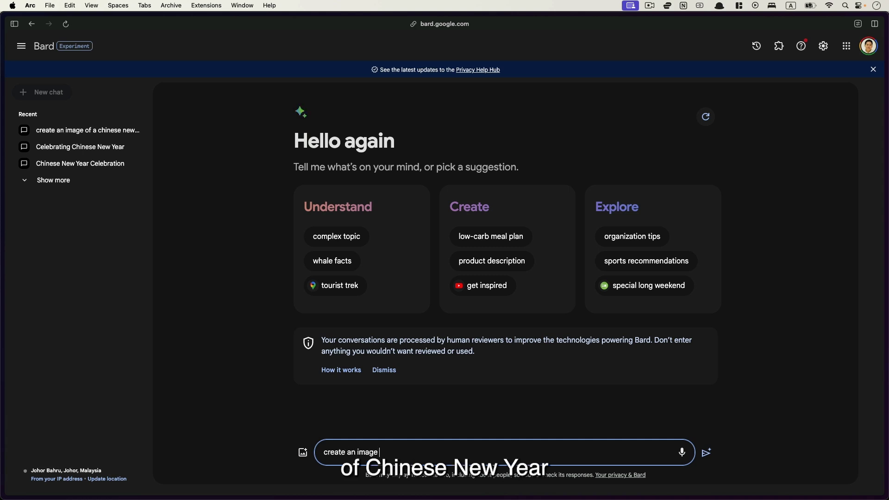
text(of Chinese New Year)
key(Return)
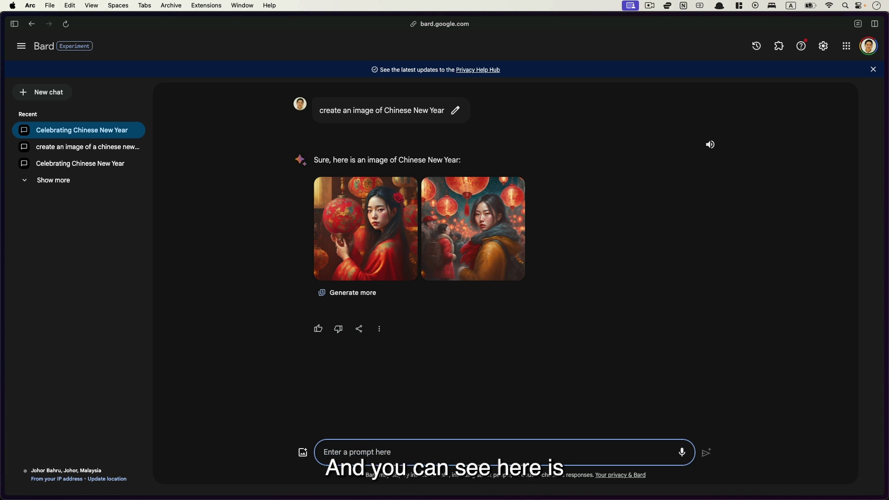
click(364, 230)
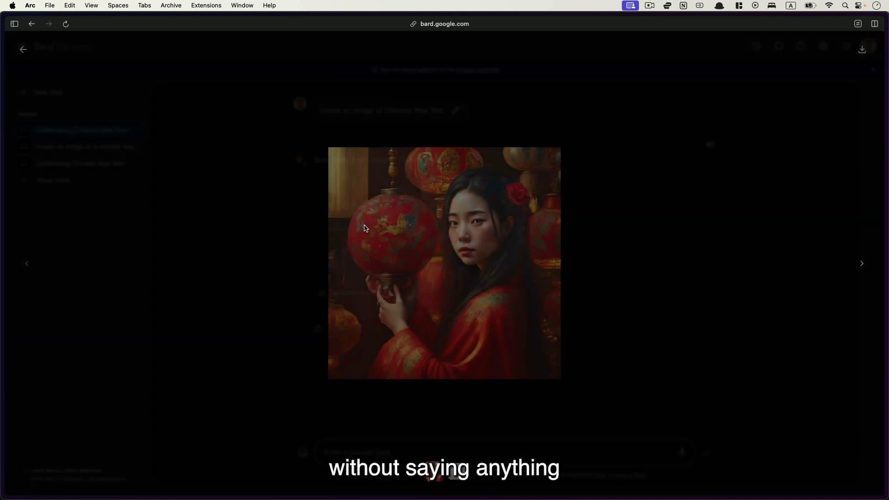
click(863, 265)
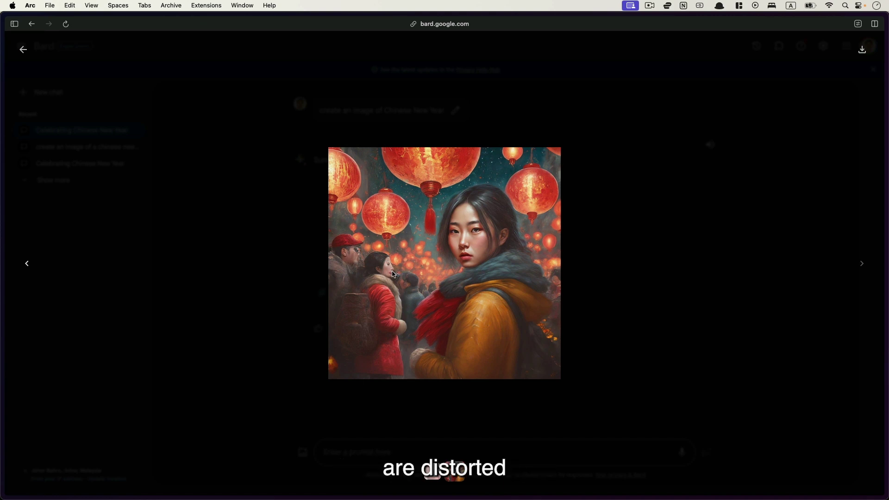
key(Escape)
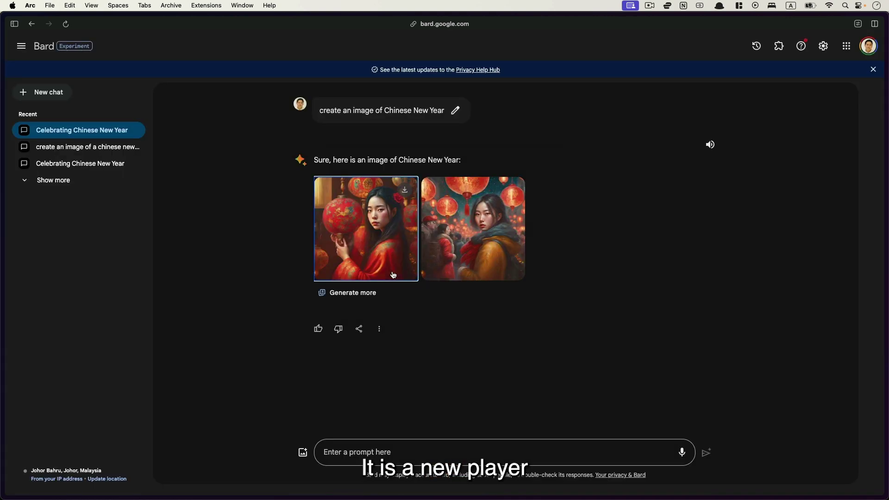
- Generate a third image of dumplings and download the lantern girl image at full size
click(347, 295)
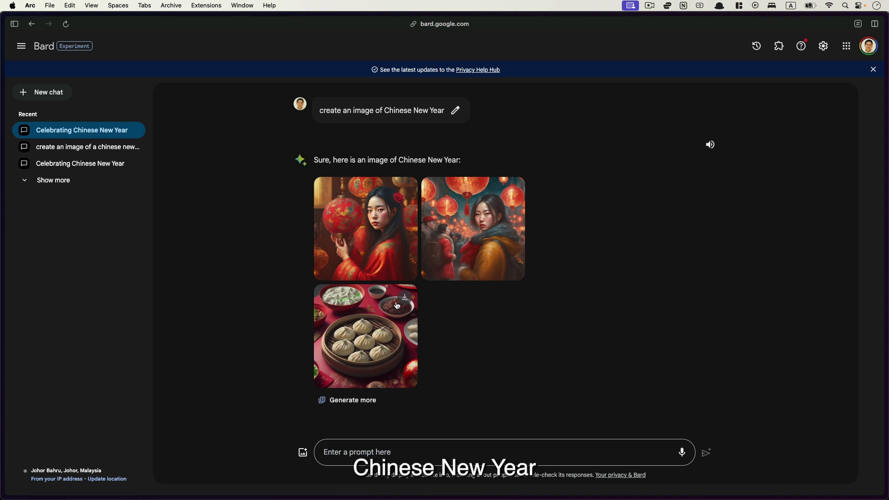
click(396, 242)
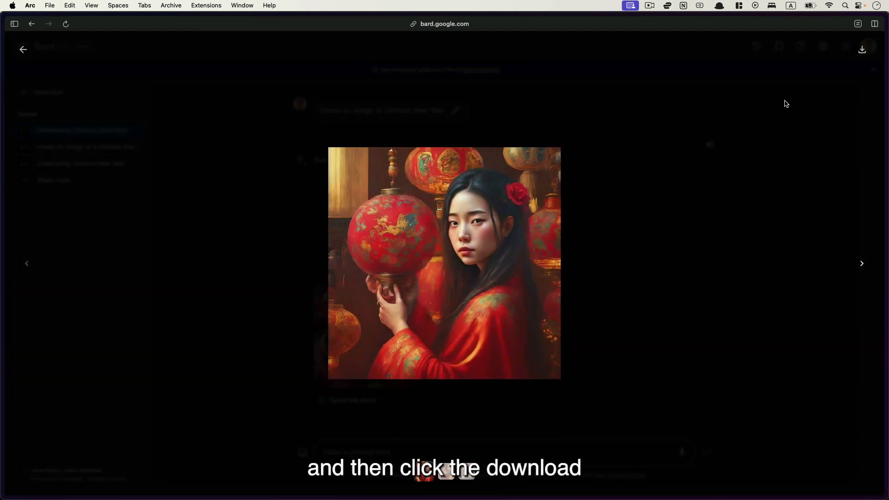
click(862, 50)
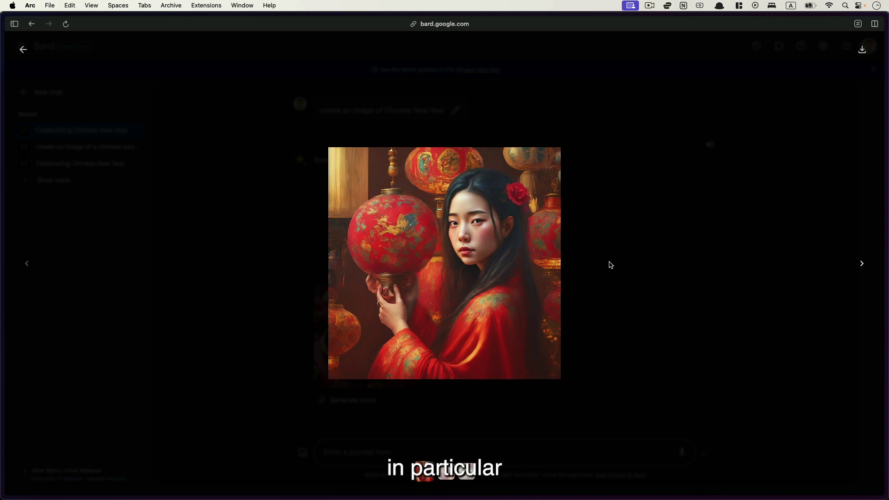
click(613, 246)
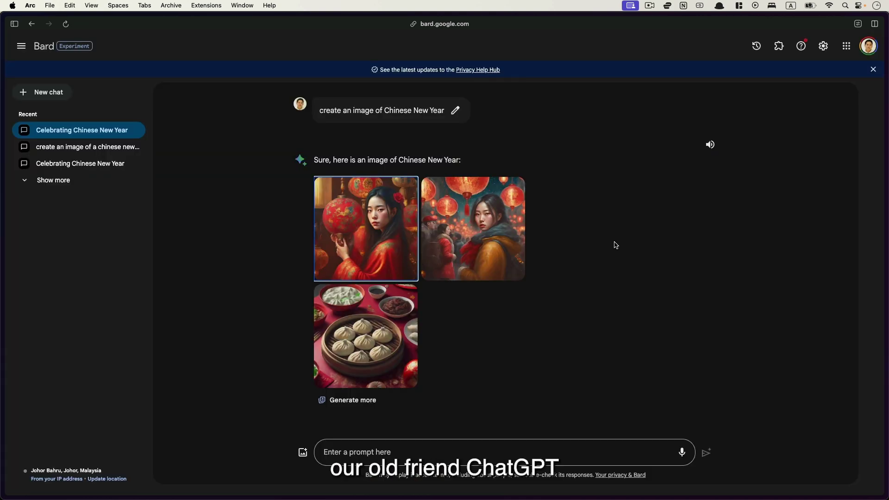
- Open ChatGPT in the browser from the autocompleted 'chat' address
key(super+t)
text(chat)
key(Return)
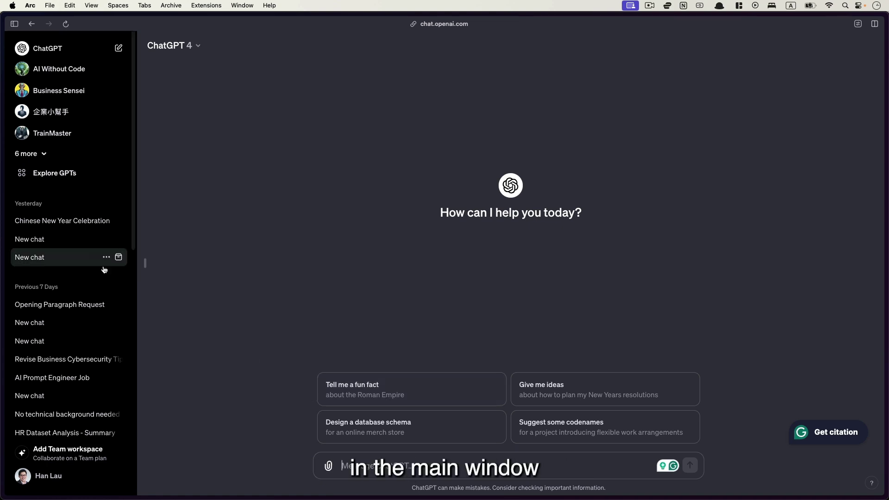
- Start a new chat with the DALL·E GPT from Explore GPTs' By ChatGPT section
click(63, 172)
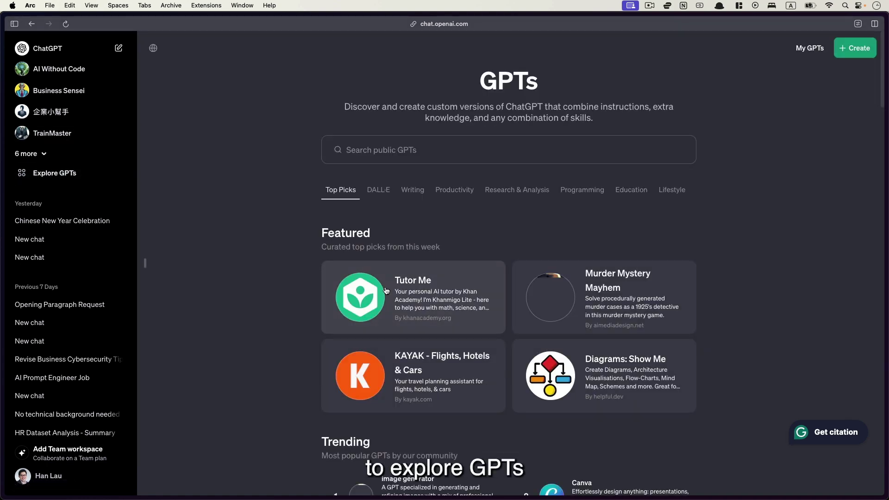
scroll(387, 290, down, 5)
scroll(387, 290, down, 4)
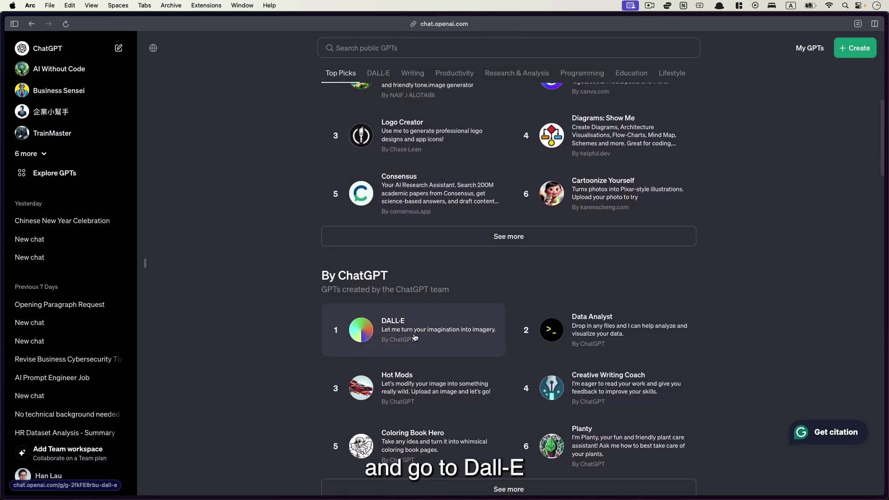
click(416, 337)
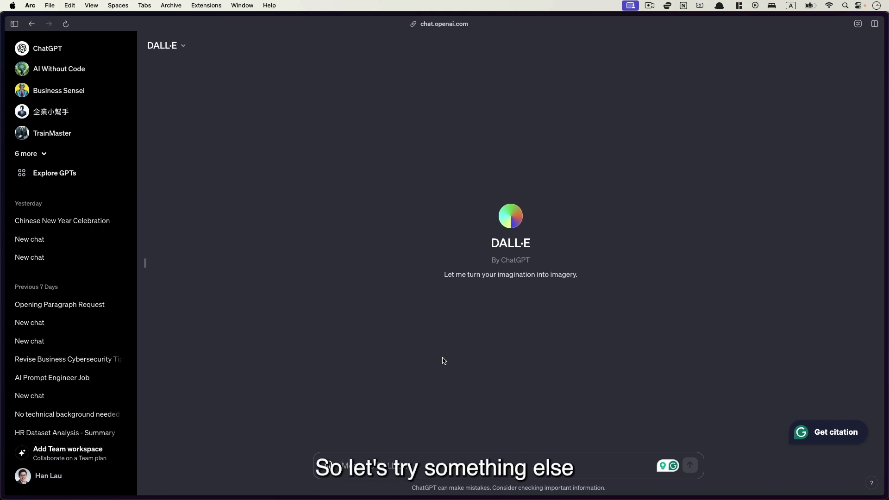
- Send DALL·E the prompt 'ancient Chinese people celebrating Chinese new year in Kuala Lumpur'
click(345, 466)
key(super+v)
text(e)
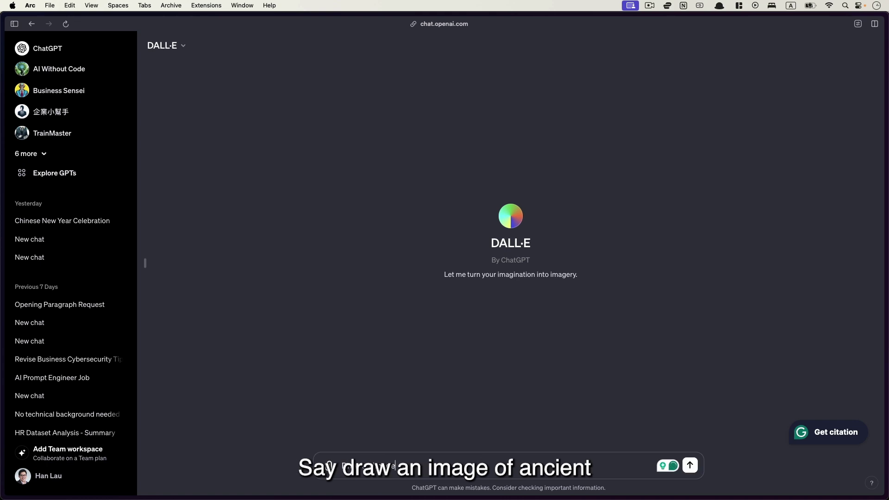
text(dient Chinese people ce)
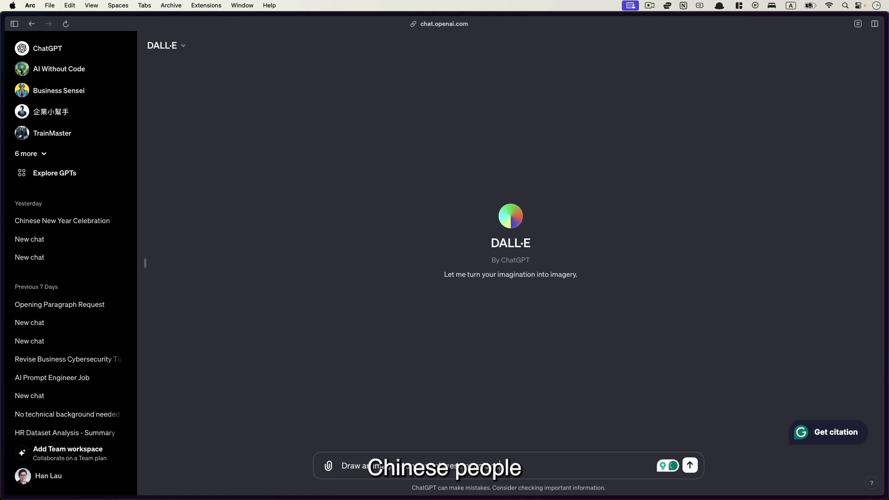
text(lebrating )
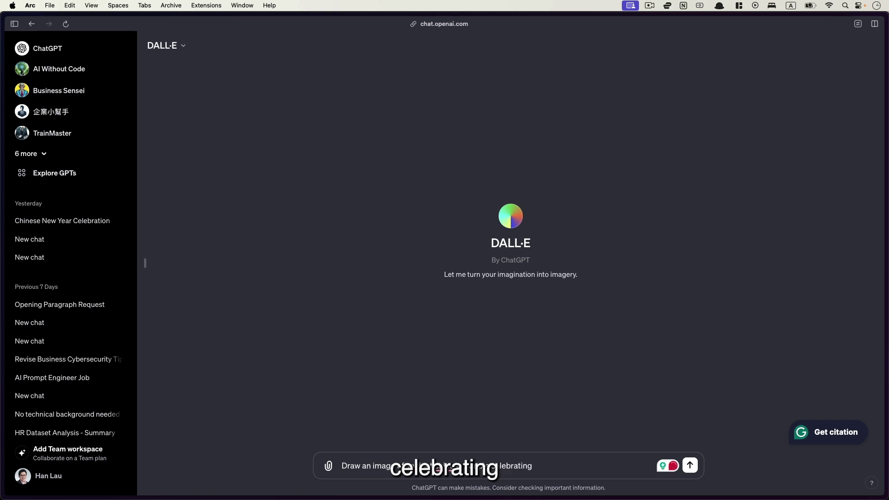
text(Chinese ne)
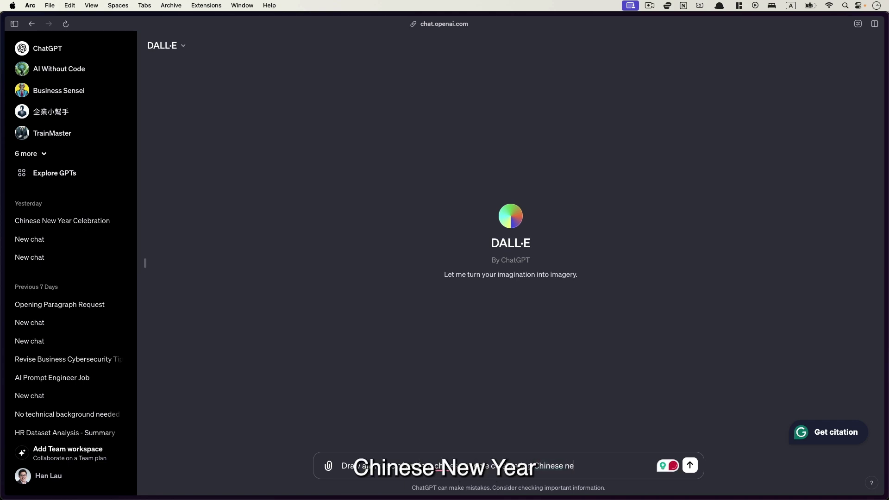
text(w year in Kua)
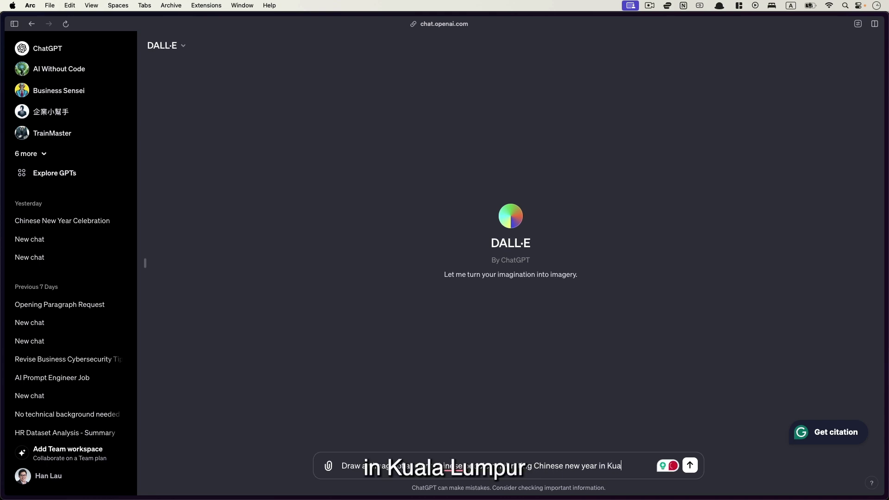
text(la Lumpur)
key(Return)
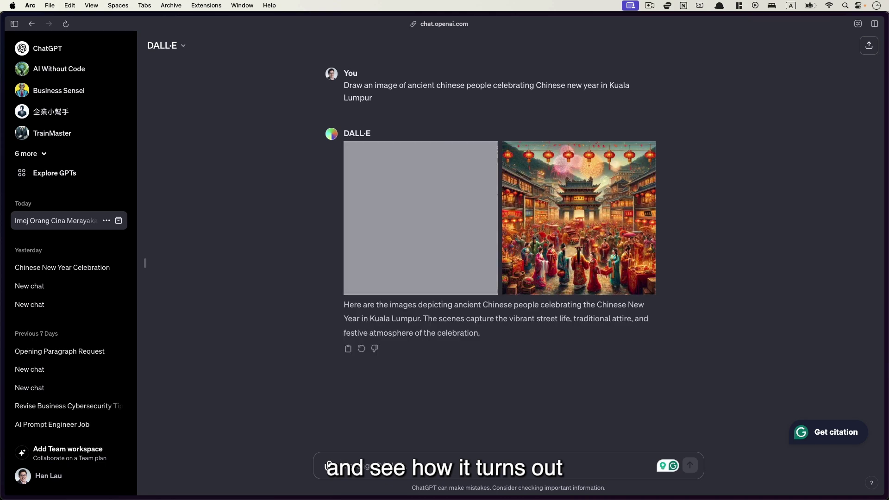
mouse_move(431, 230)
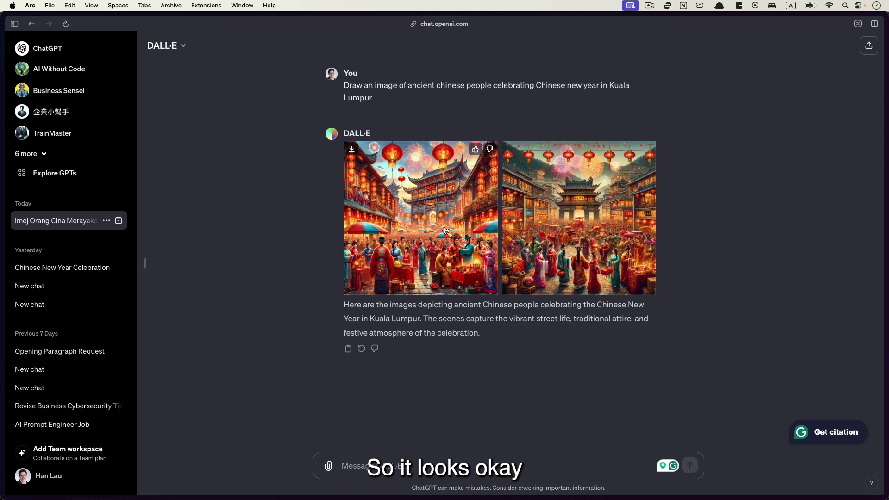
click(445, 230)
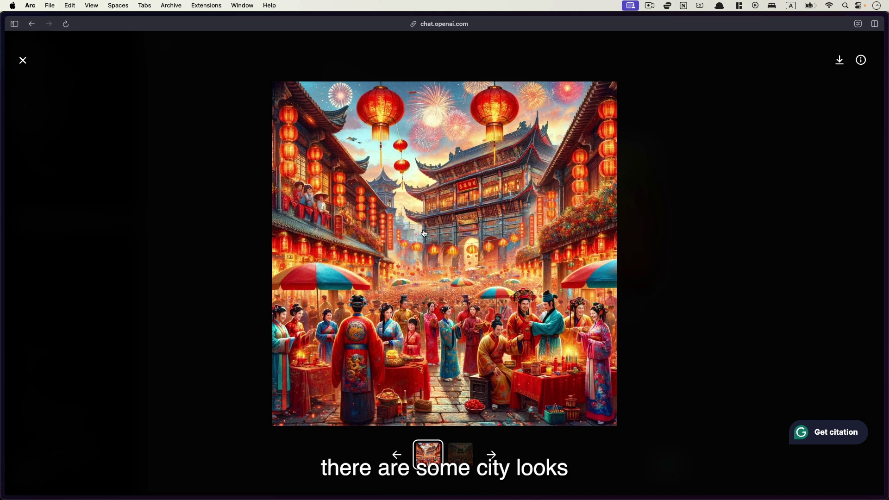
key(Escape)
click(566, 263)
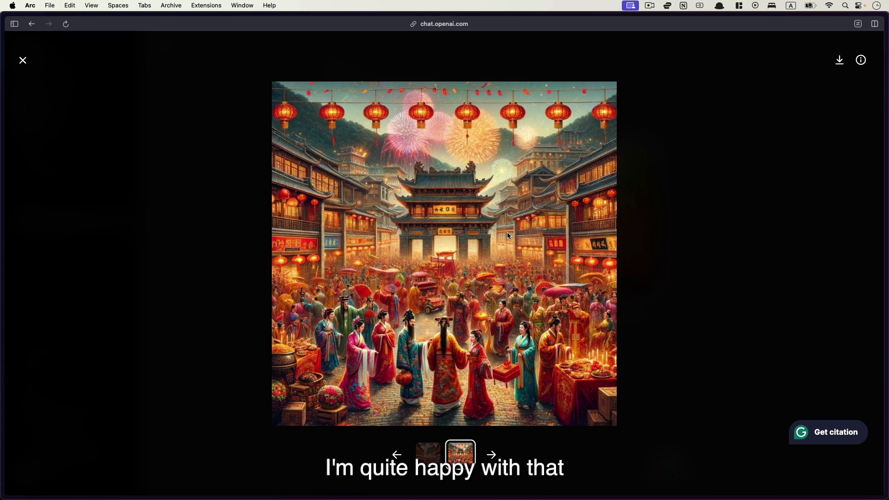
key(Escape)
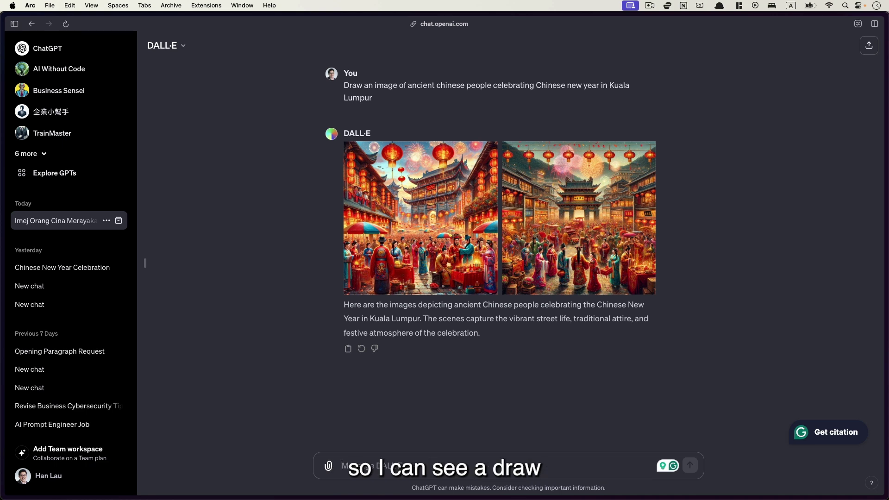
- Ask DALL·E for a Pixar cartoon-style image of animals celebrating Chinese new year, then enlarge the first result
text(Draw an image of )
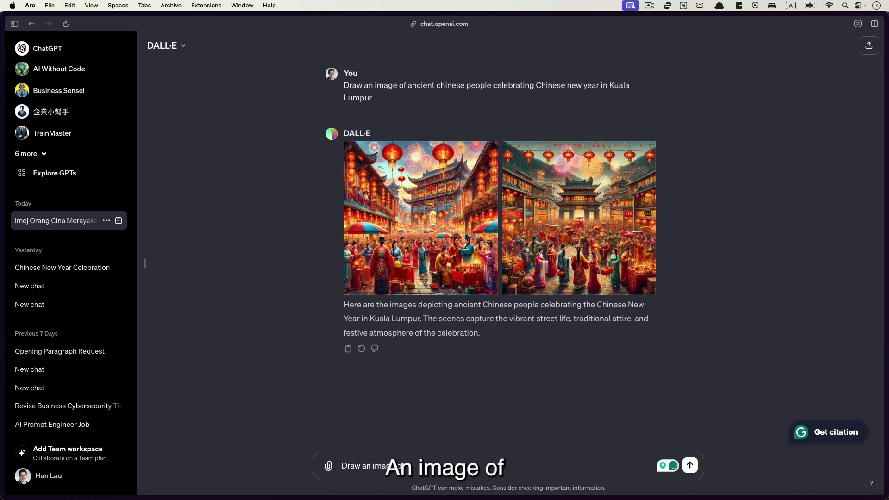
text(a group of anim)
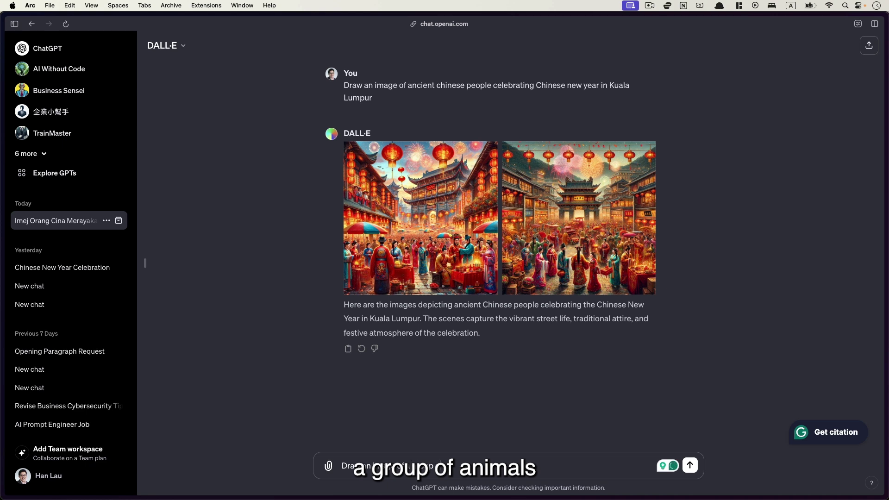
text(als celebra)
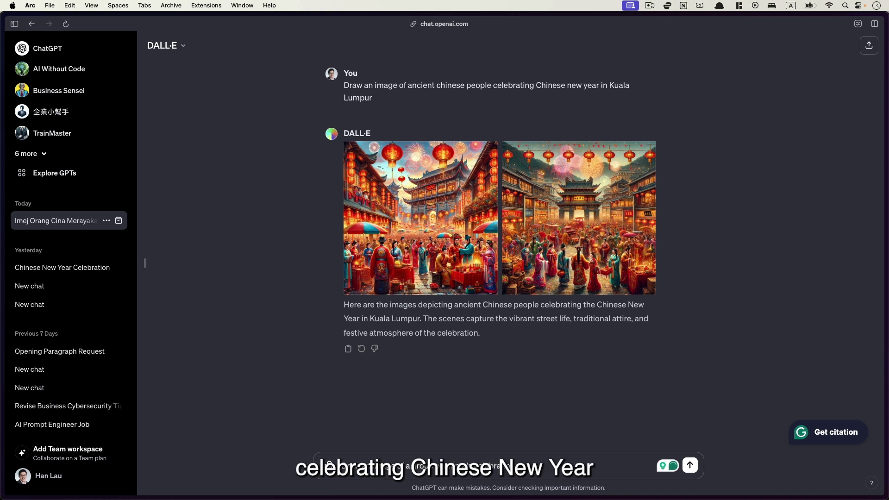
text(ting Chinese new year, )
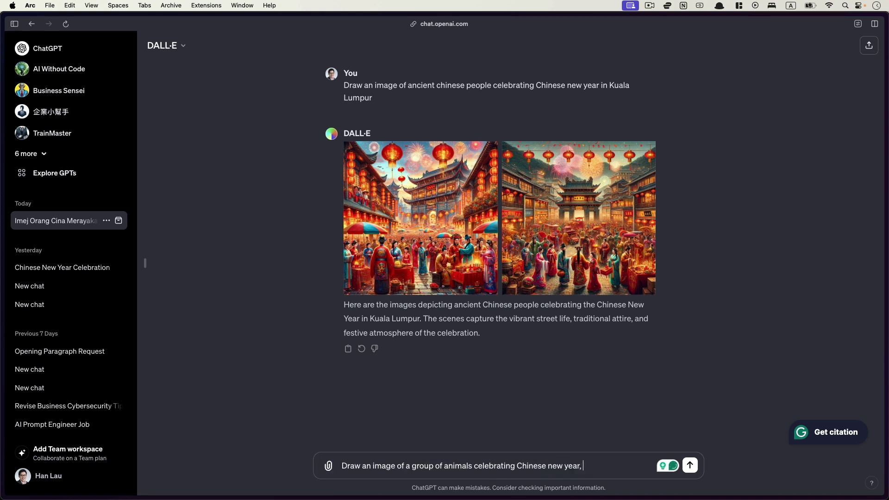
text(using Pixa)
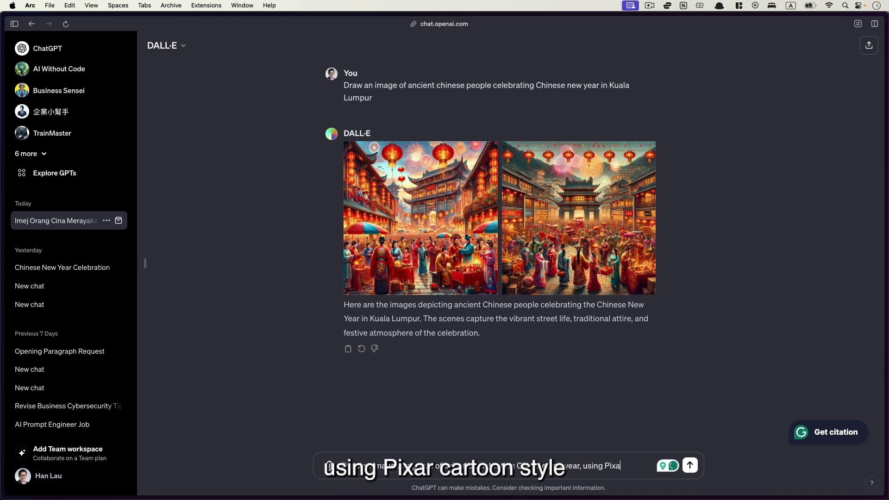
text(r cartoon style)
key(Return)
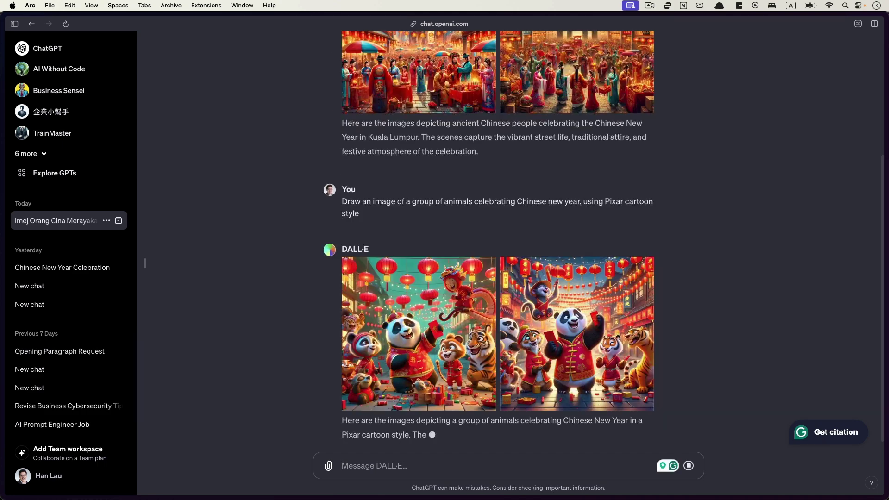
click(447, 337)
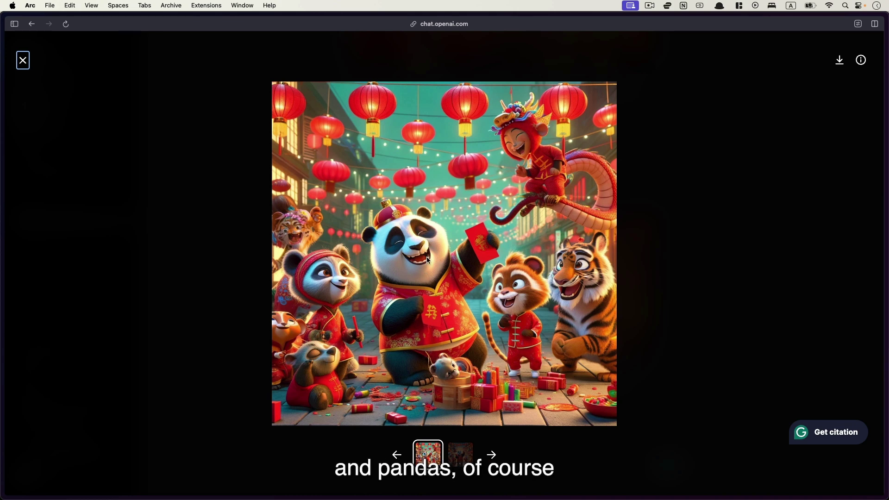
click(461, 454)
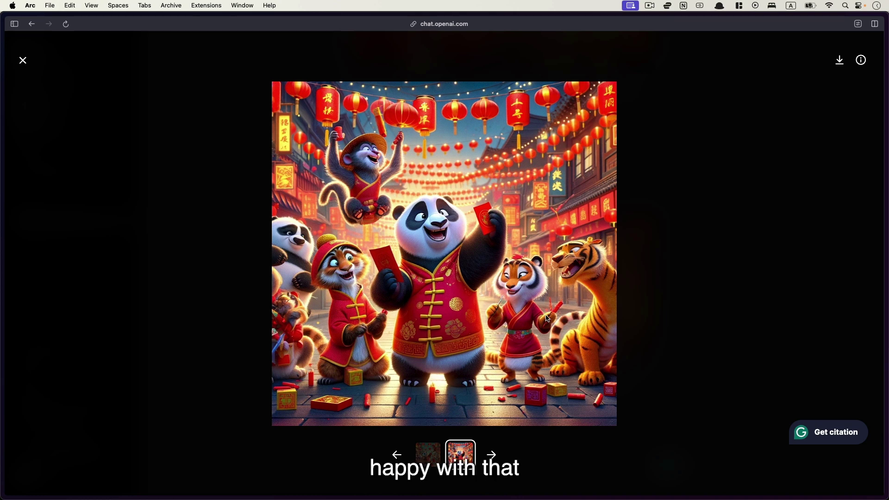
key(Escape)
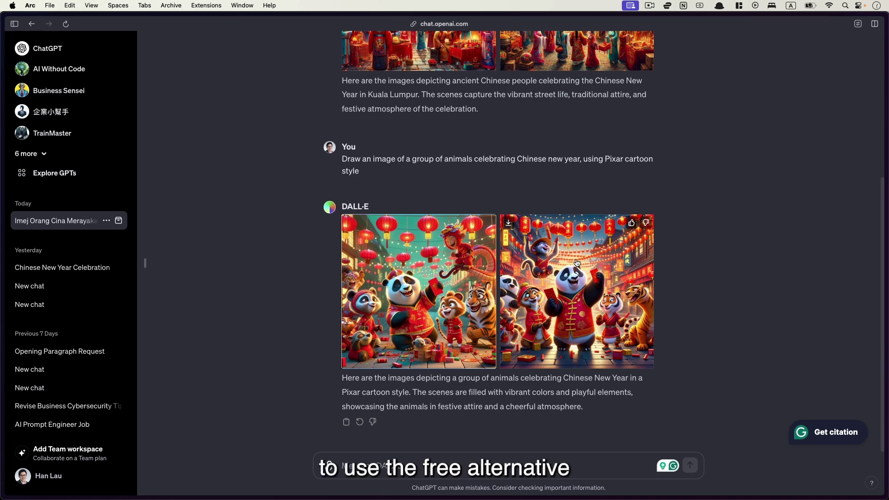
- Search Google for 'bing image creator' and open the Image Creator from Microsoft Designer result
key(super+l)
text(bing image c)
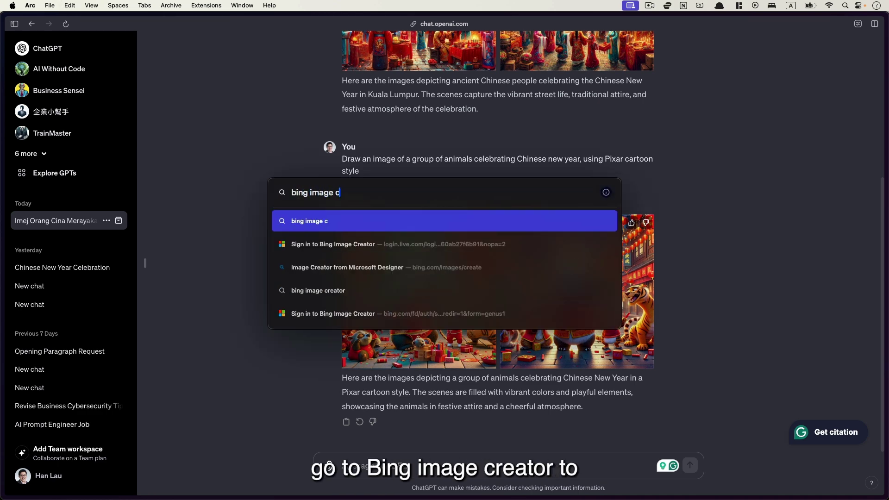
text(reator)
key(Return)
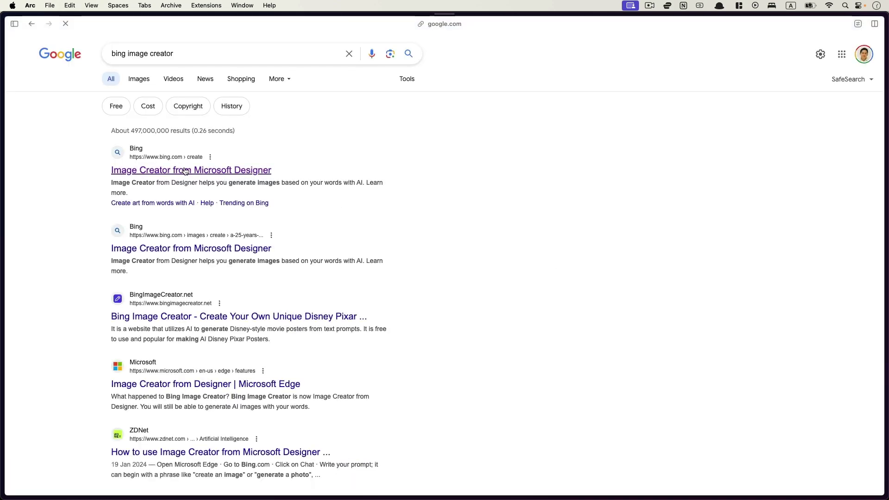
click(186, 171)
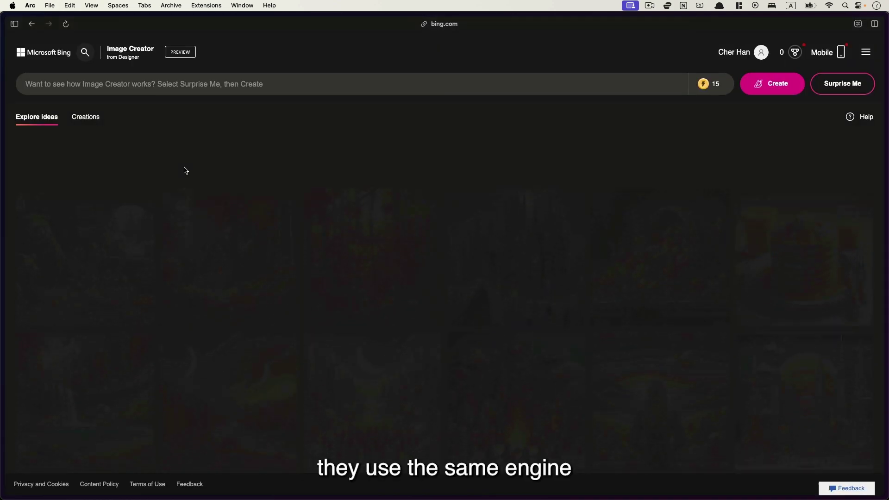